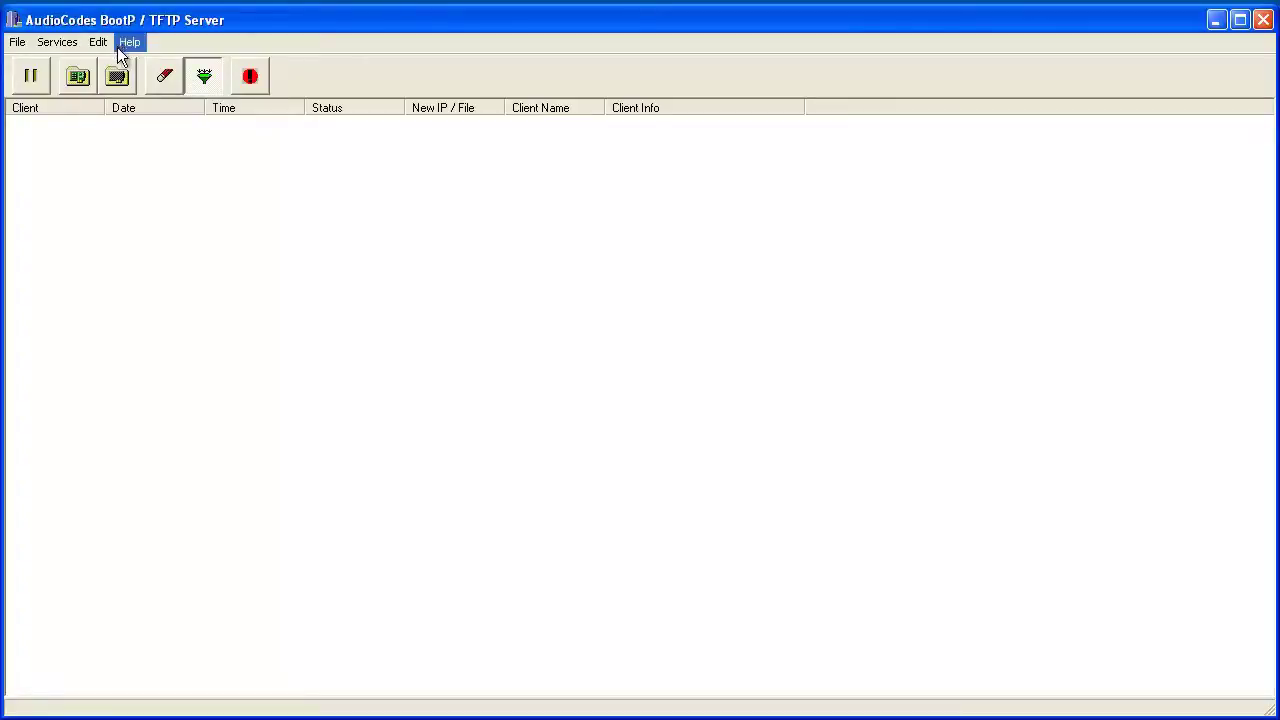
Step: In Edit > Preferences, set the TFTP On Interface to 1: 192.168.1.6 and confirm with OK
click(83, 92)
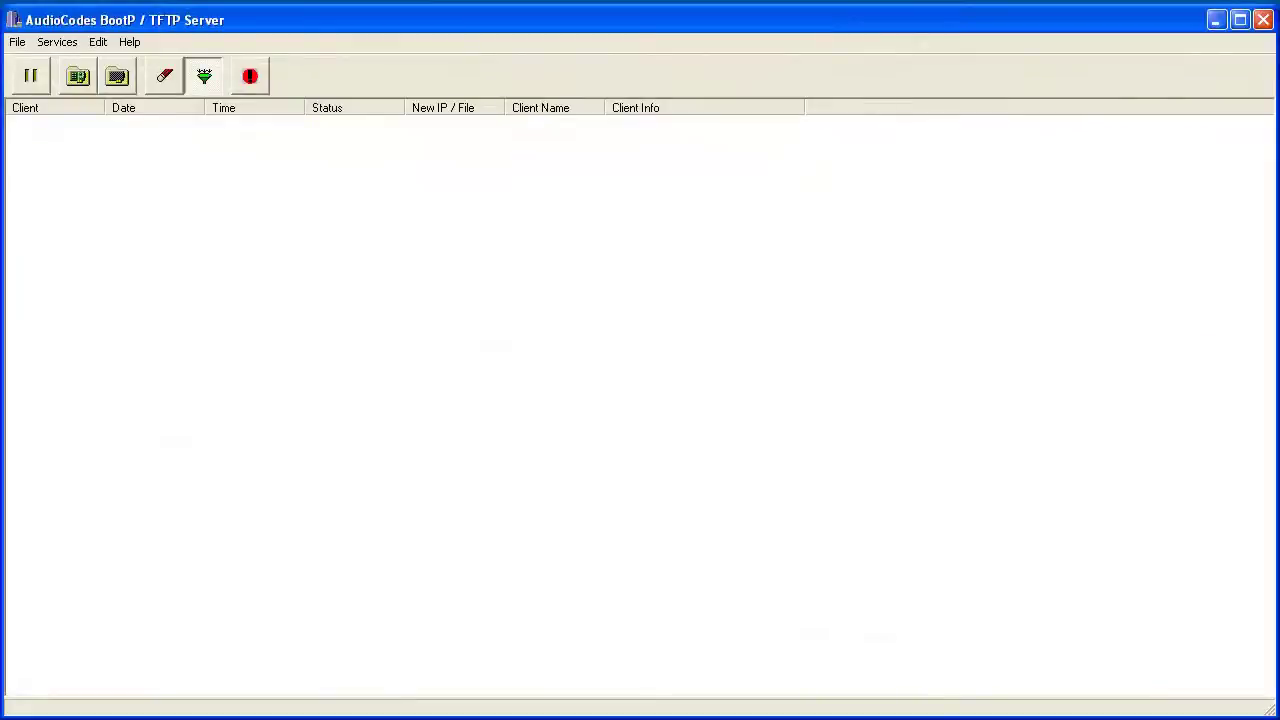
click(98, 40)
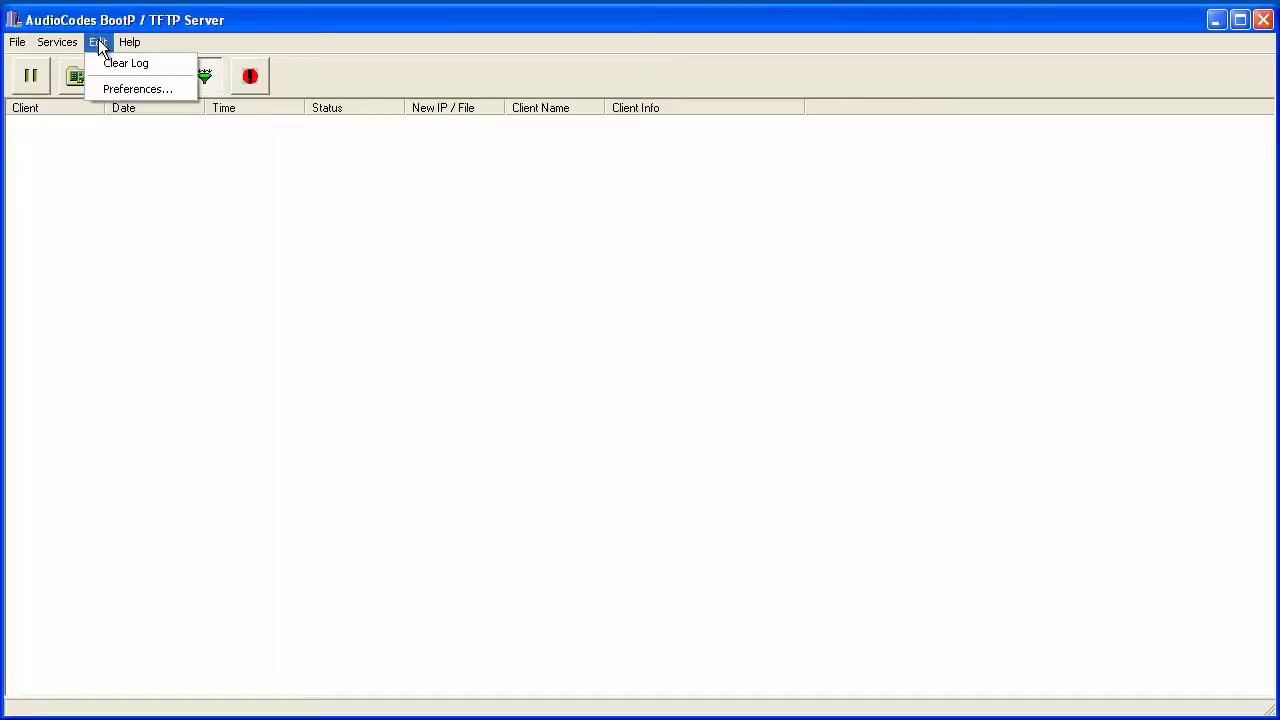
click(113, 90)
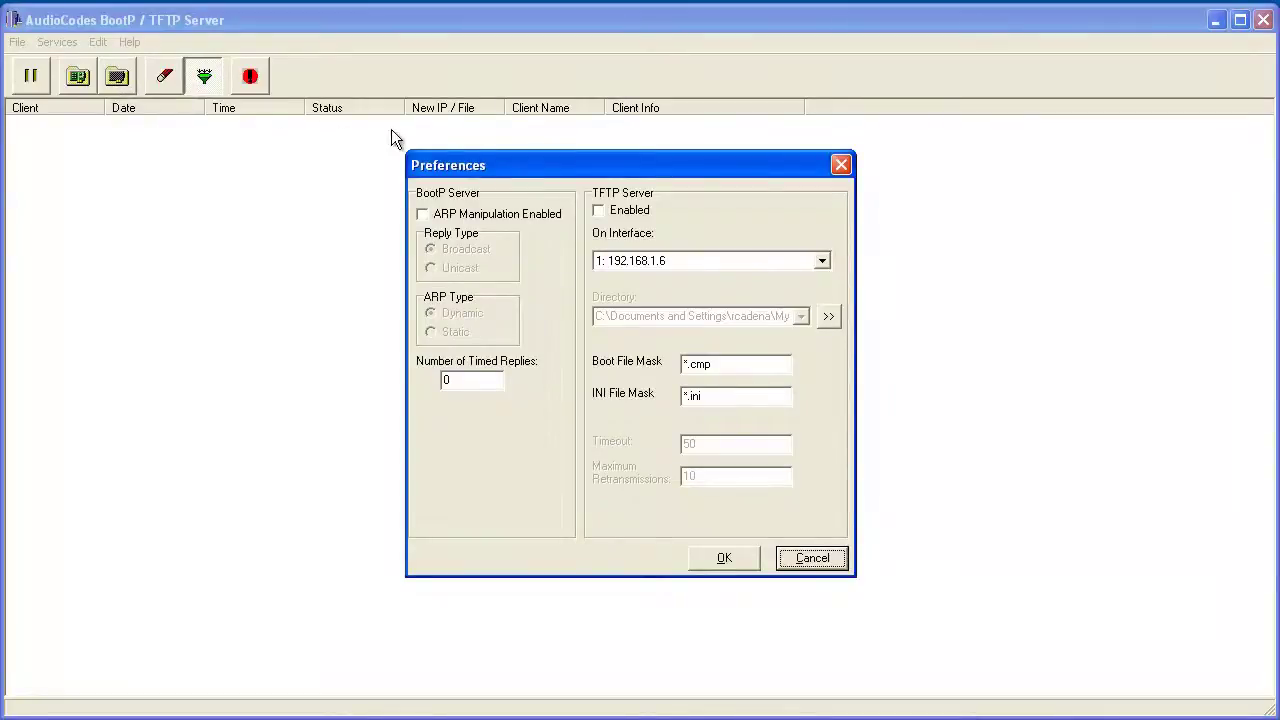
click(817, 263)
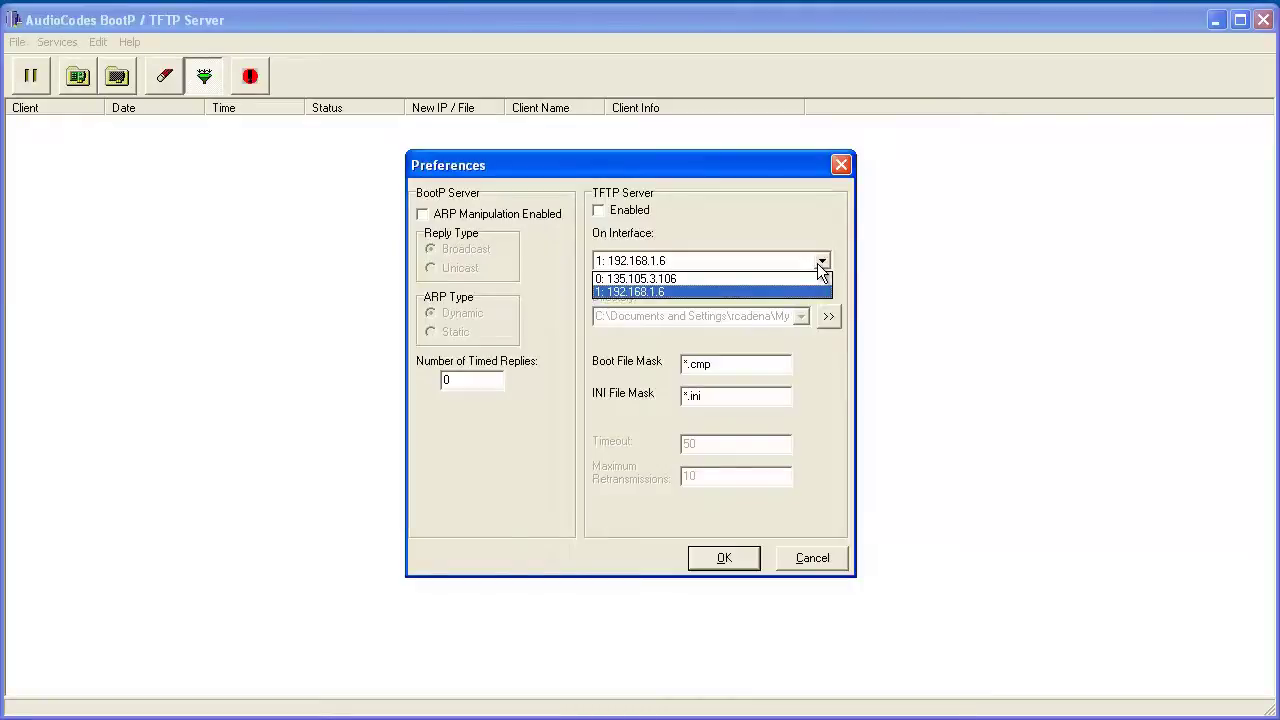
click(819, 264)
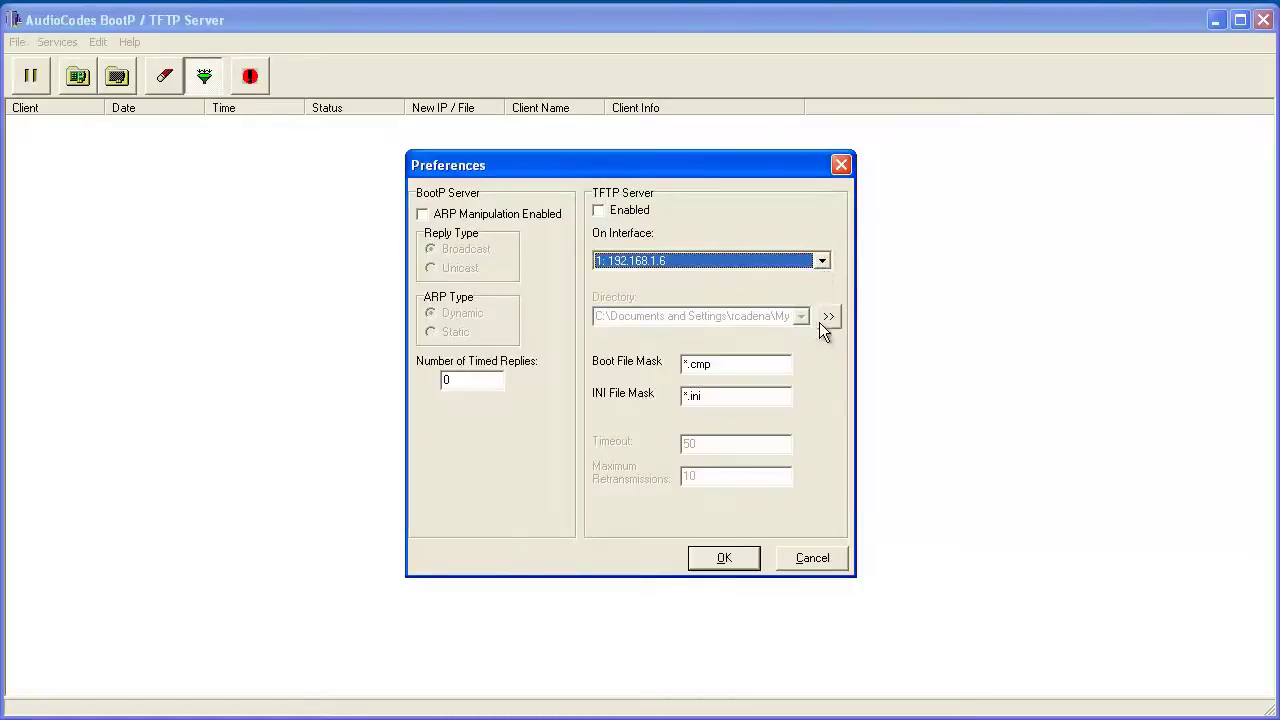
click(748, 557)
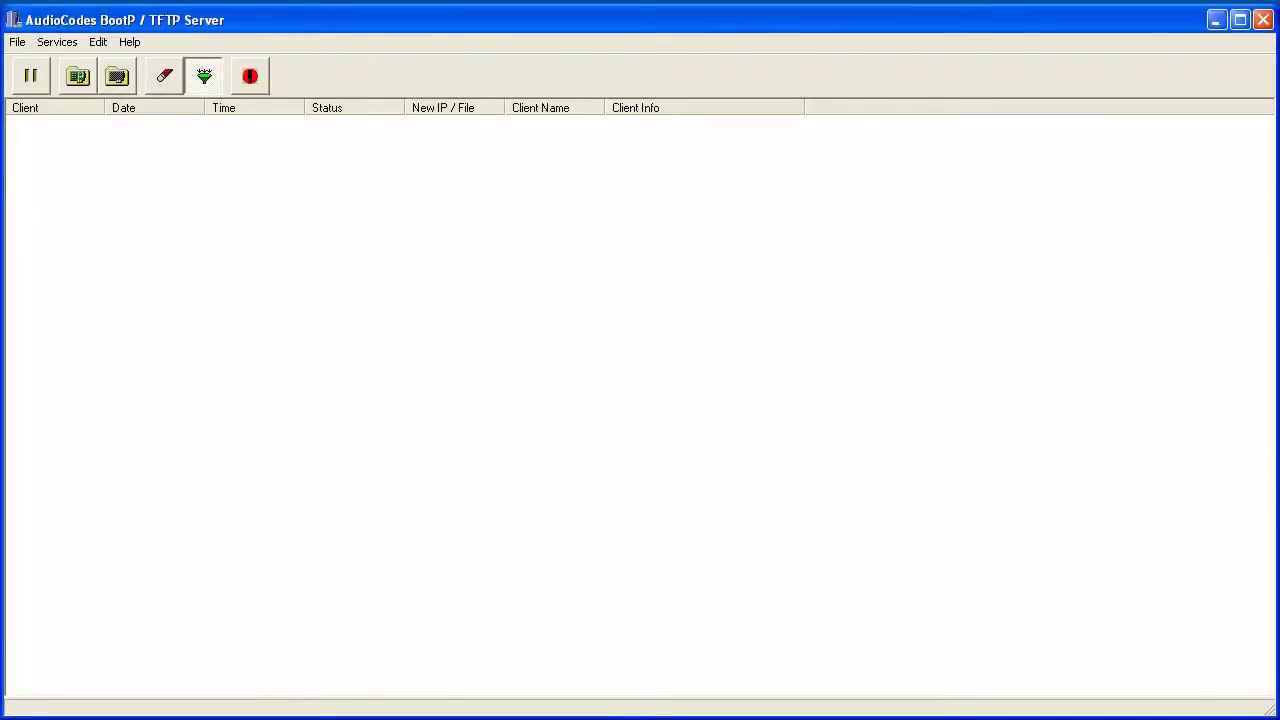
Step: Open the empty Client Configuration dialog via the Edit Clients toolbar button
click(79, 76)
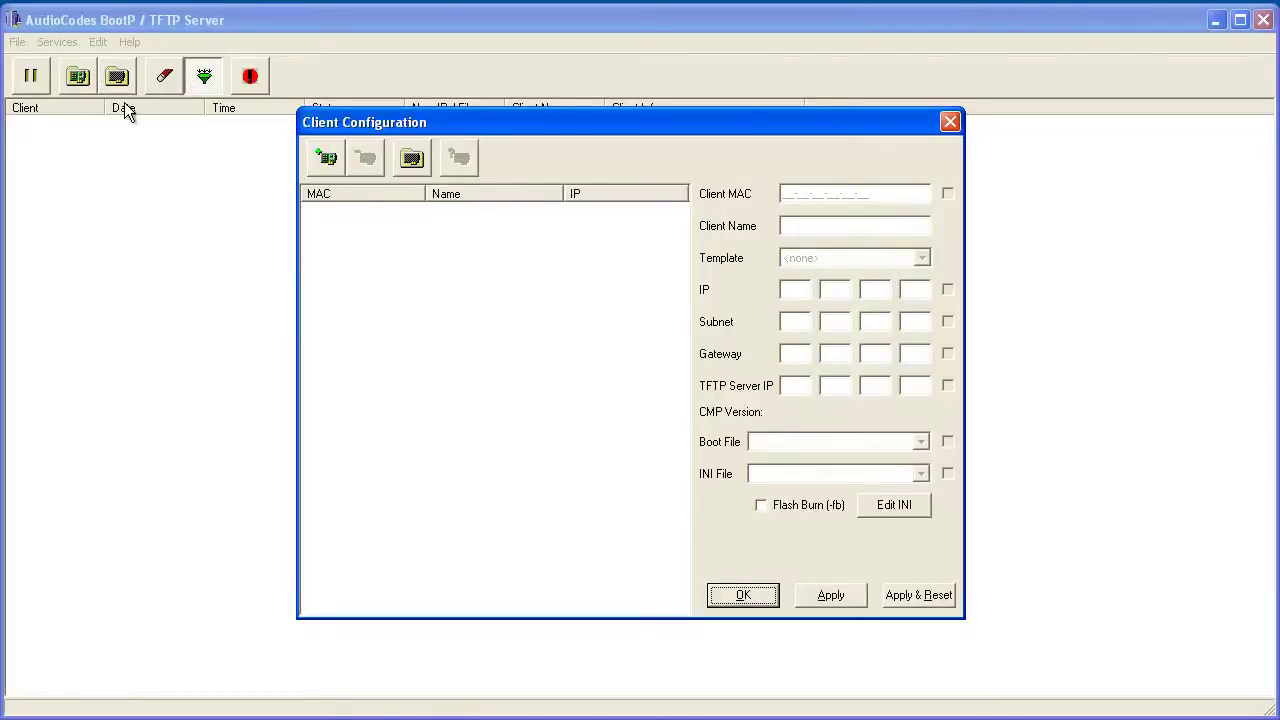
Step: Start a new client with MAC 00-90-8F-27-BD-6E named M3K_TP-6310_Slot1
click(320, 163)
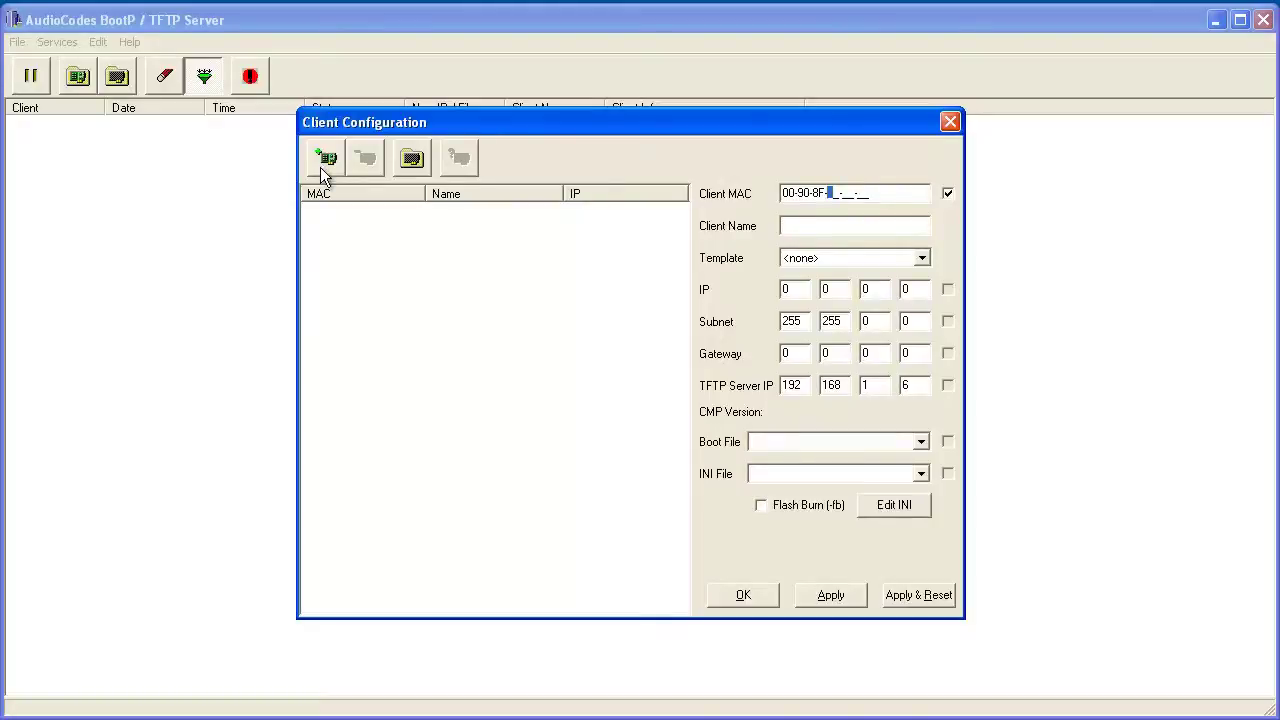
text(27-BD-6E)
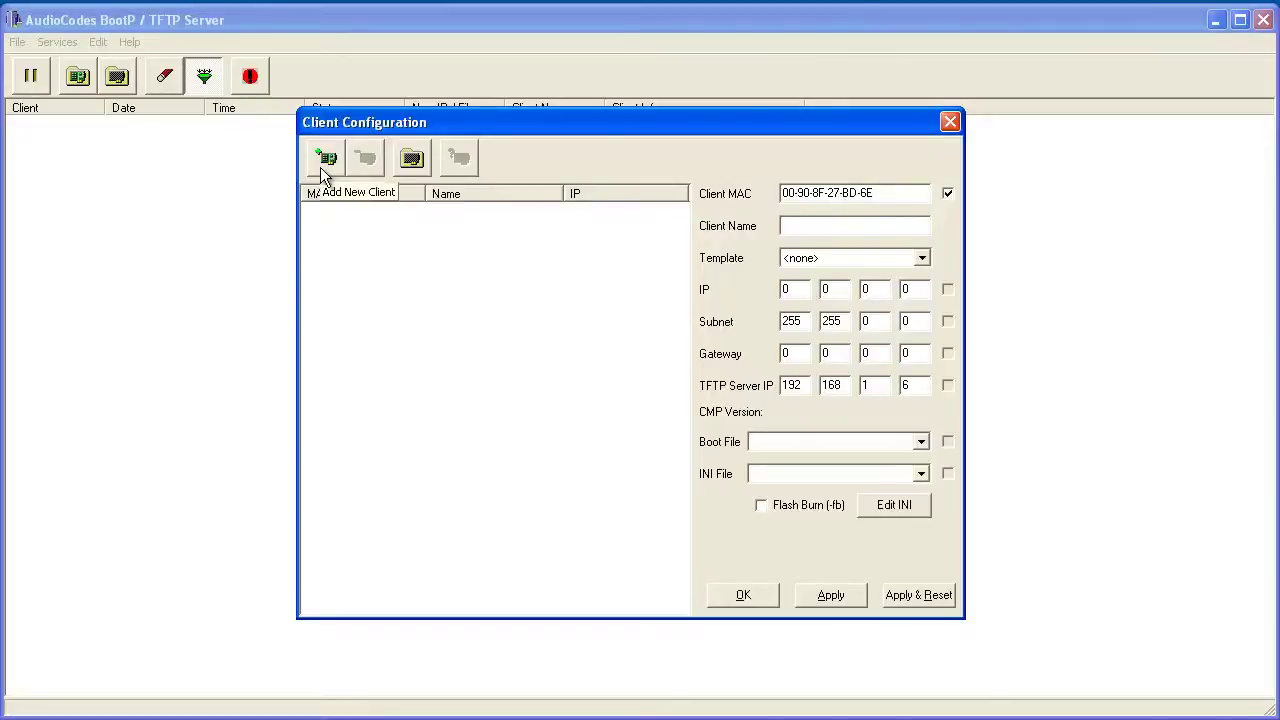
text(M3K_)
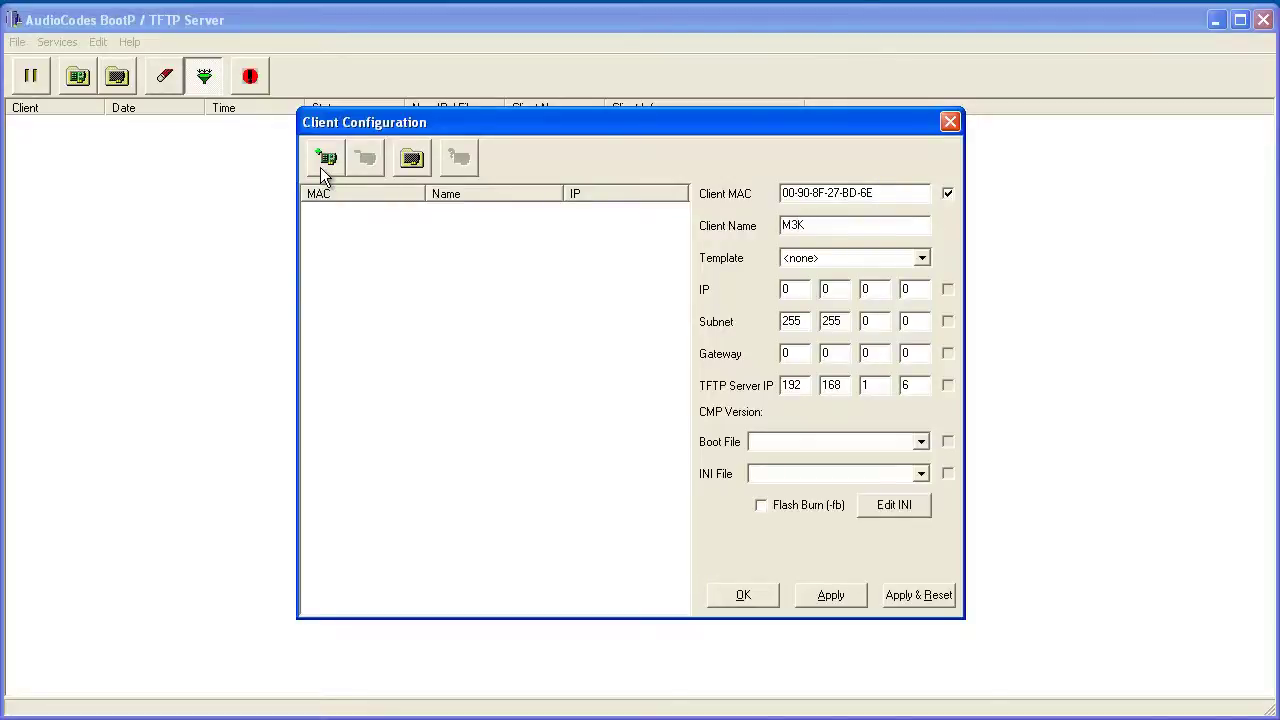
text(TP-6310_Slot1)
key(Tab)
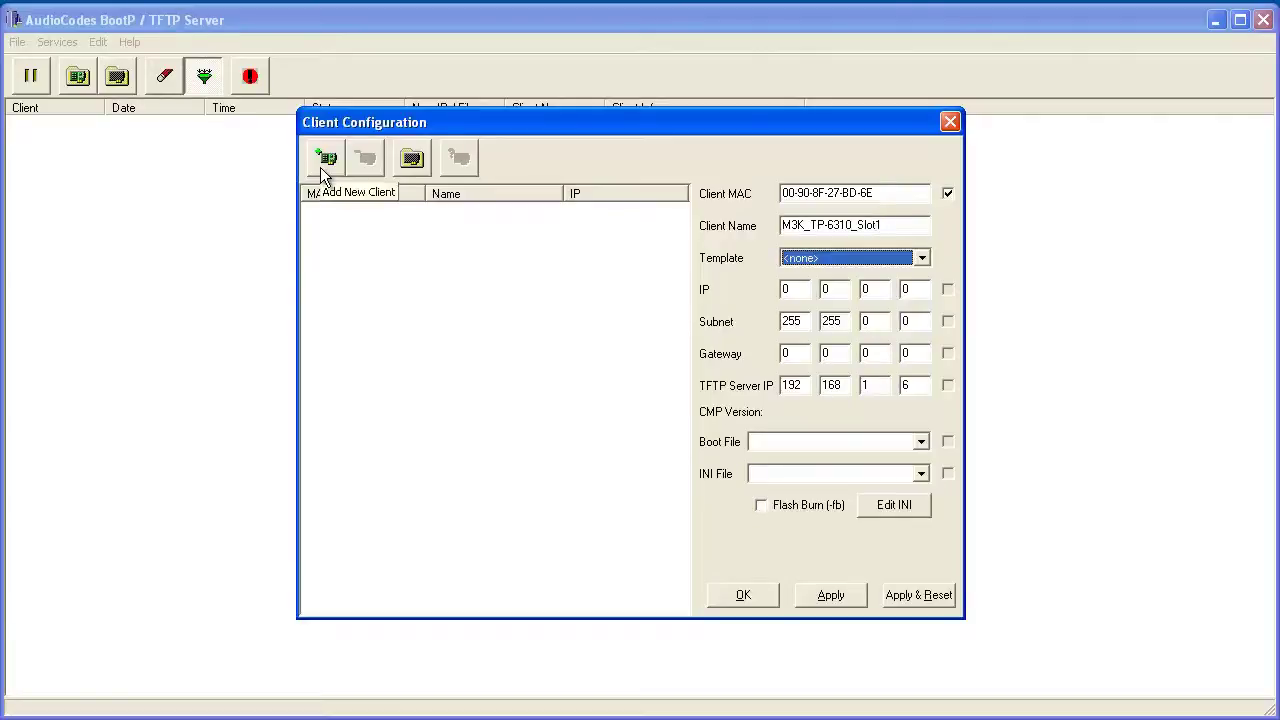
key(Tab)
Step: Give it IP 135.122.55.156, subnet 255.255.255.240, gateway 135.122.55.145, and apply
text(135 122 )
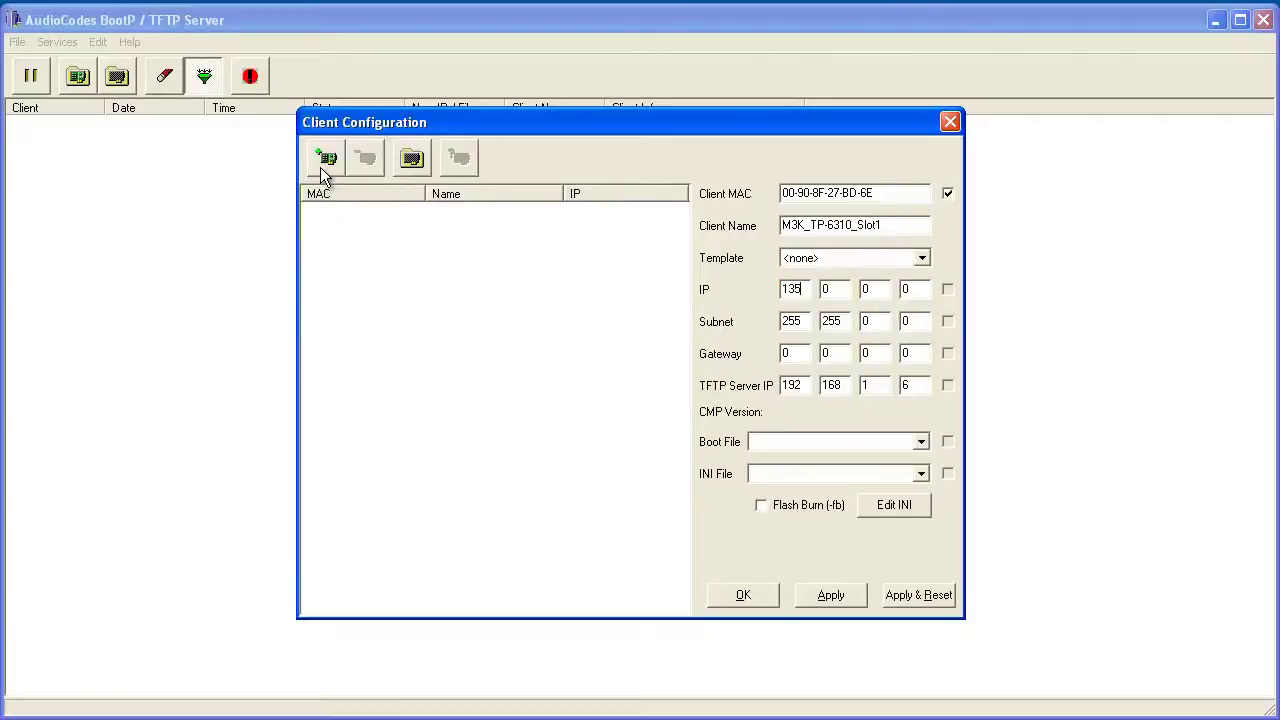
text(55 156)
key(Tab)
text(255 255 255 240)
key(Tab)
text(135 )
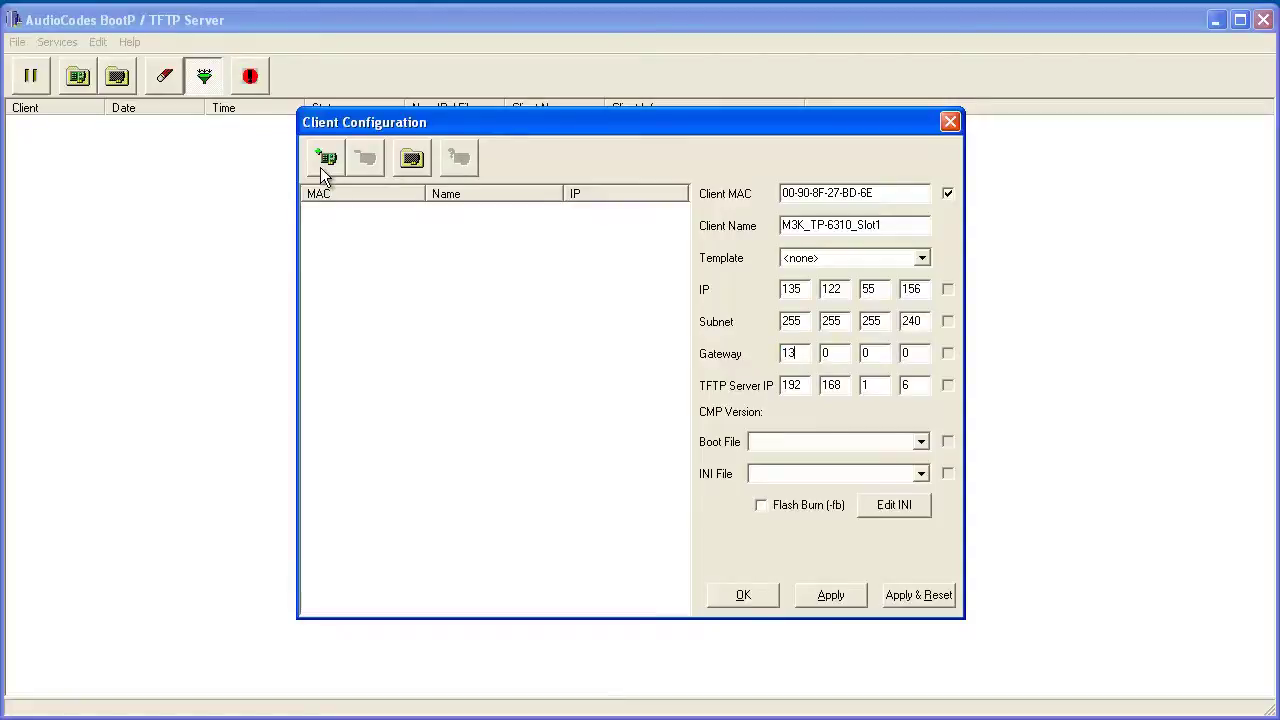
text(122 )
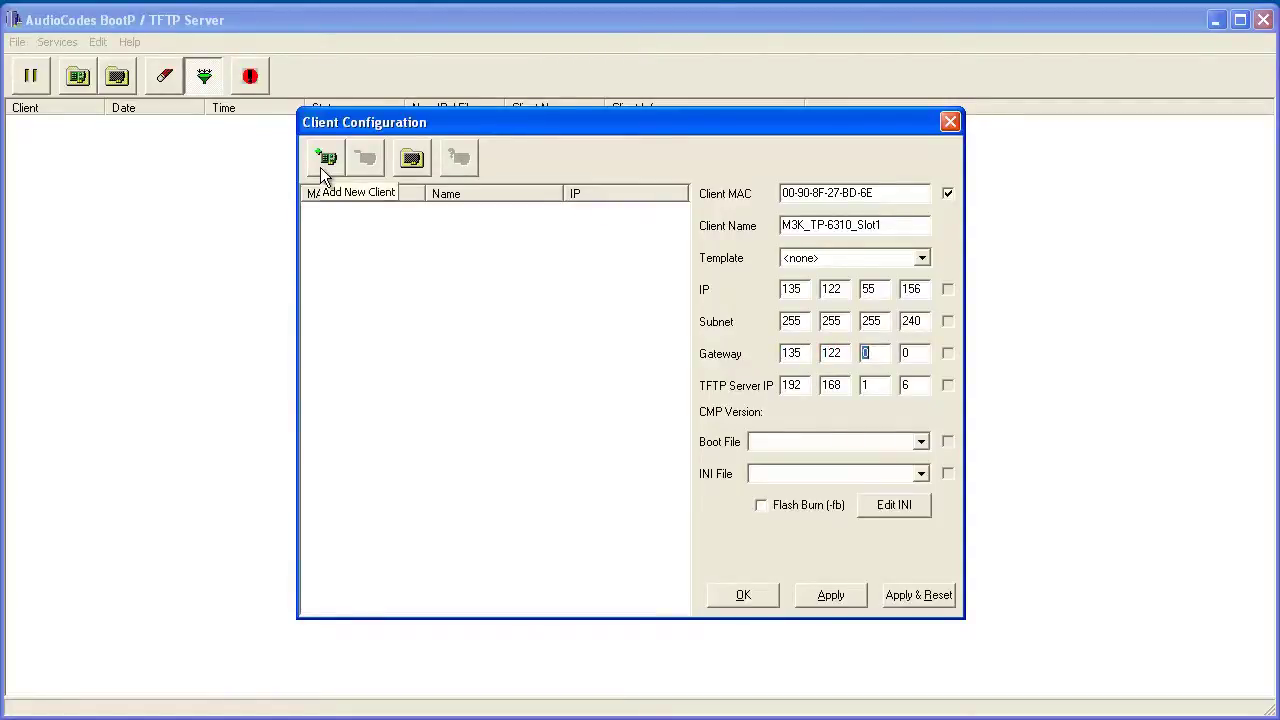
text(55)
key(Tab)
text(145)
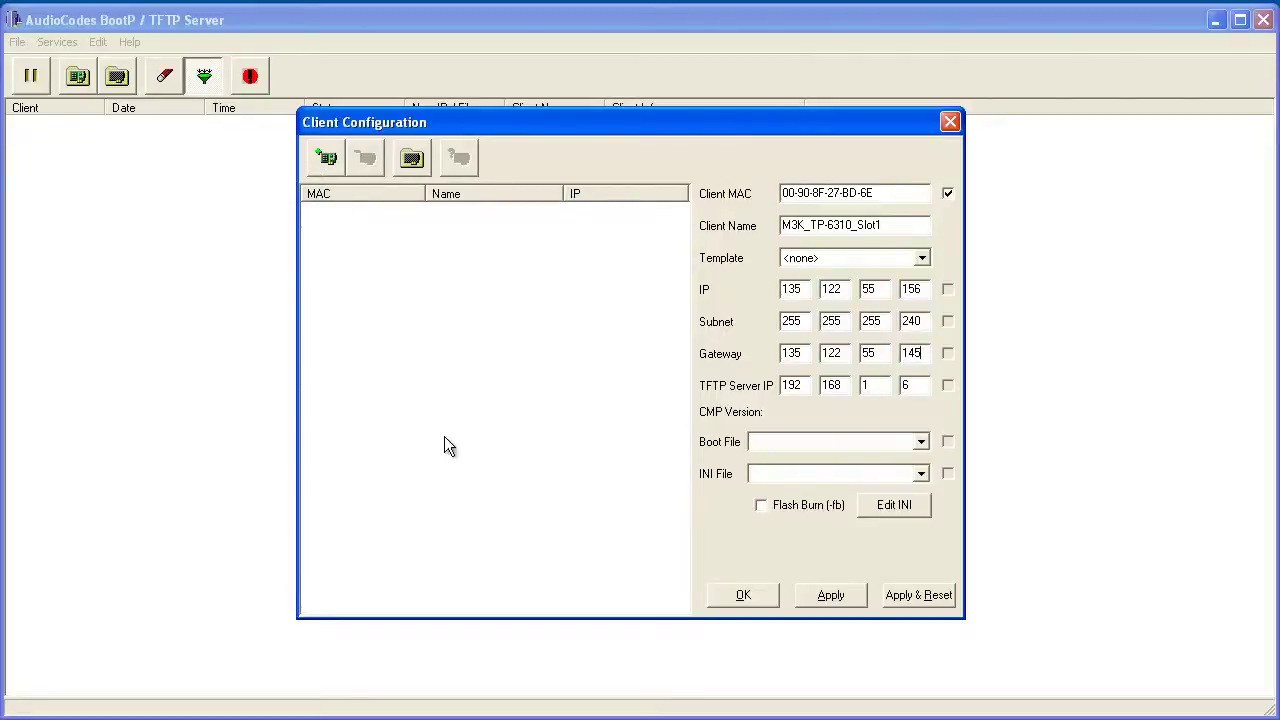
click(831, 595)
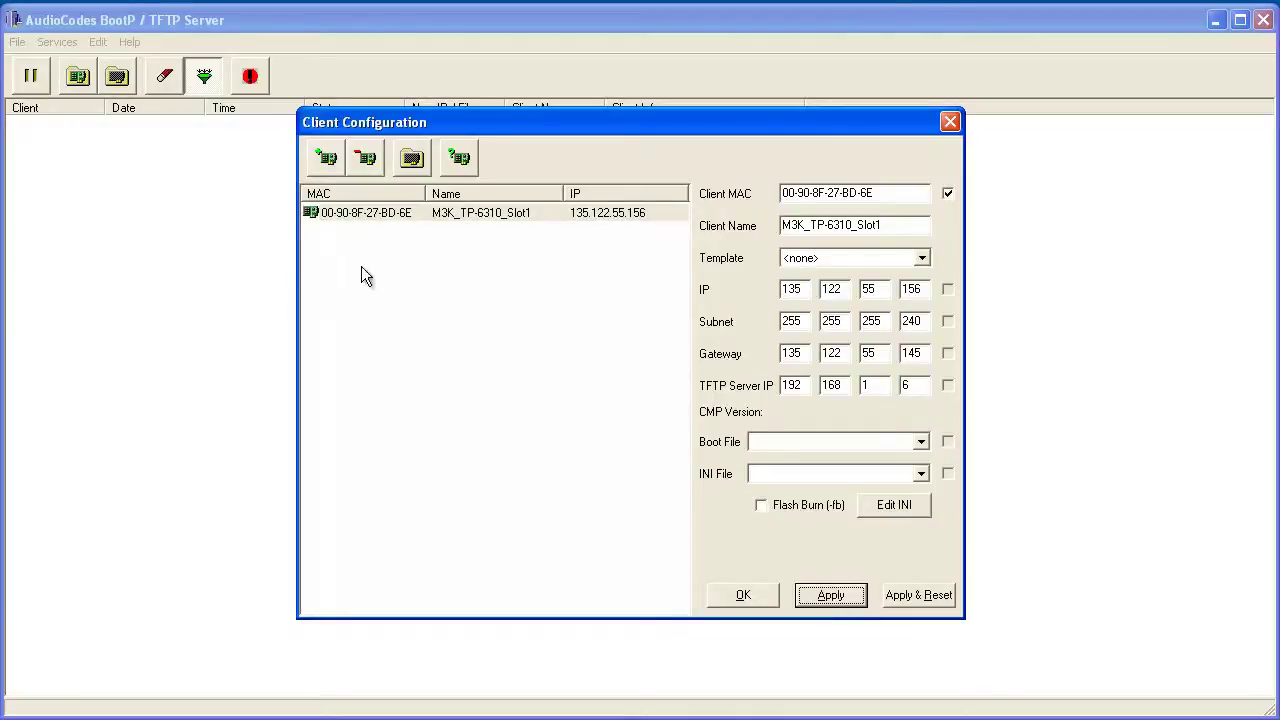
Step: Start a new client with MAC 00-90-8F-24-E5-4A named M3K_TP6310_Slot3
click(319, 172)
text(24-E5-)
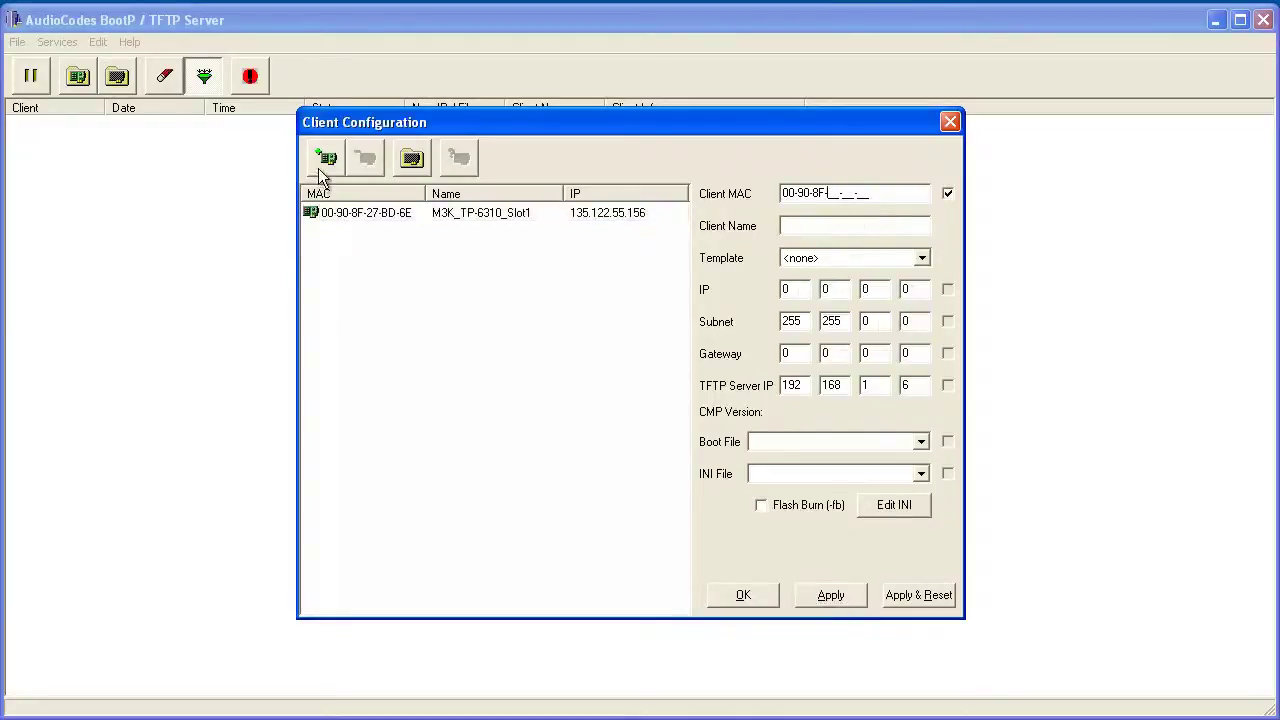
text(4A)
key(Tab)
text(M3K_TP6310_Slot3)
Step: Give it IP 135.122.55.157, subnet 255.255.255.240, gateway 135.122.55.145, apply, and close the dialog
key(Tab)
key(Tab)
text(135122)
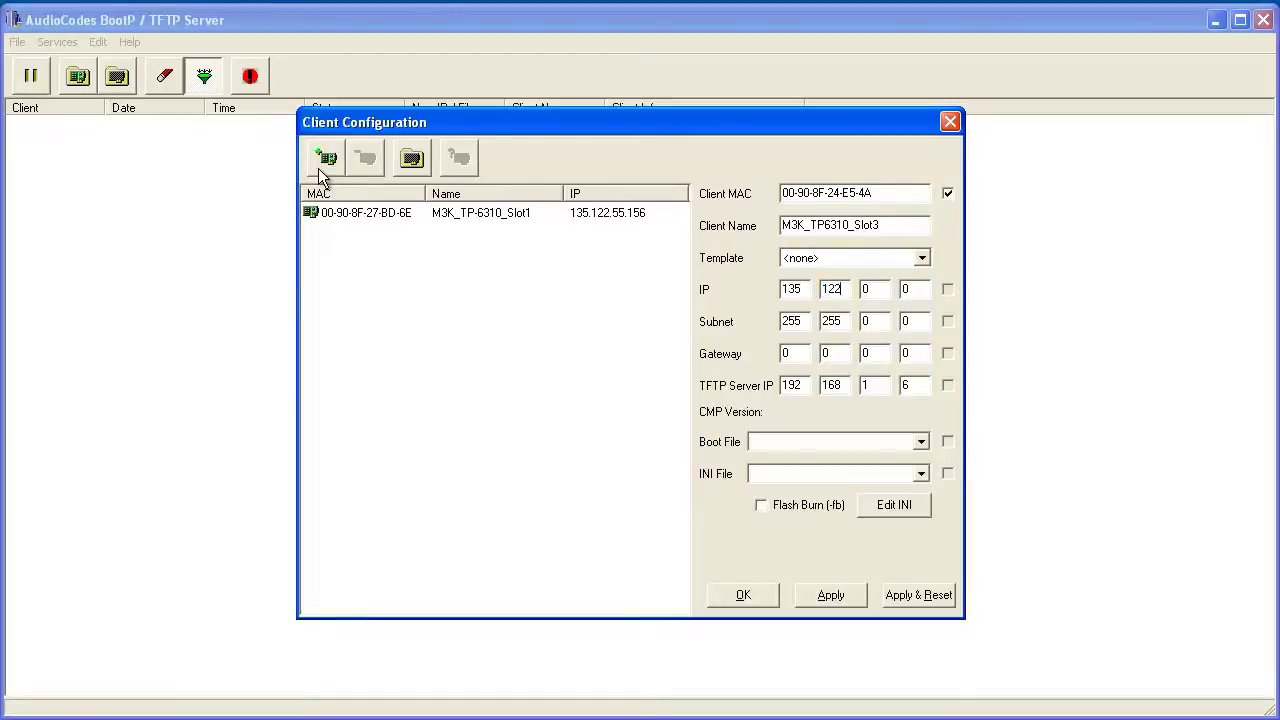
key(Tab)
text(55)
key(Tab)
text(157)
key(Tab)
text(25525525524)
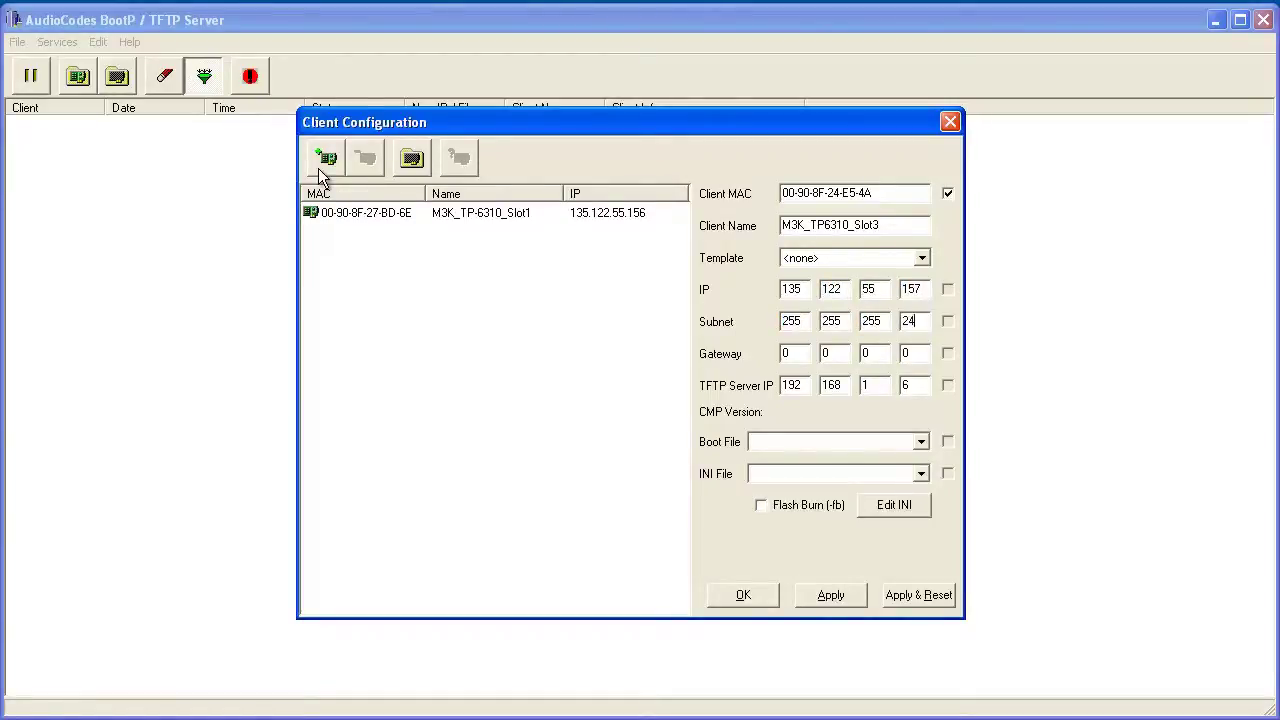
text(013512255)
key(Tab)
text(145)
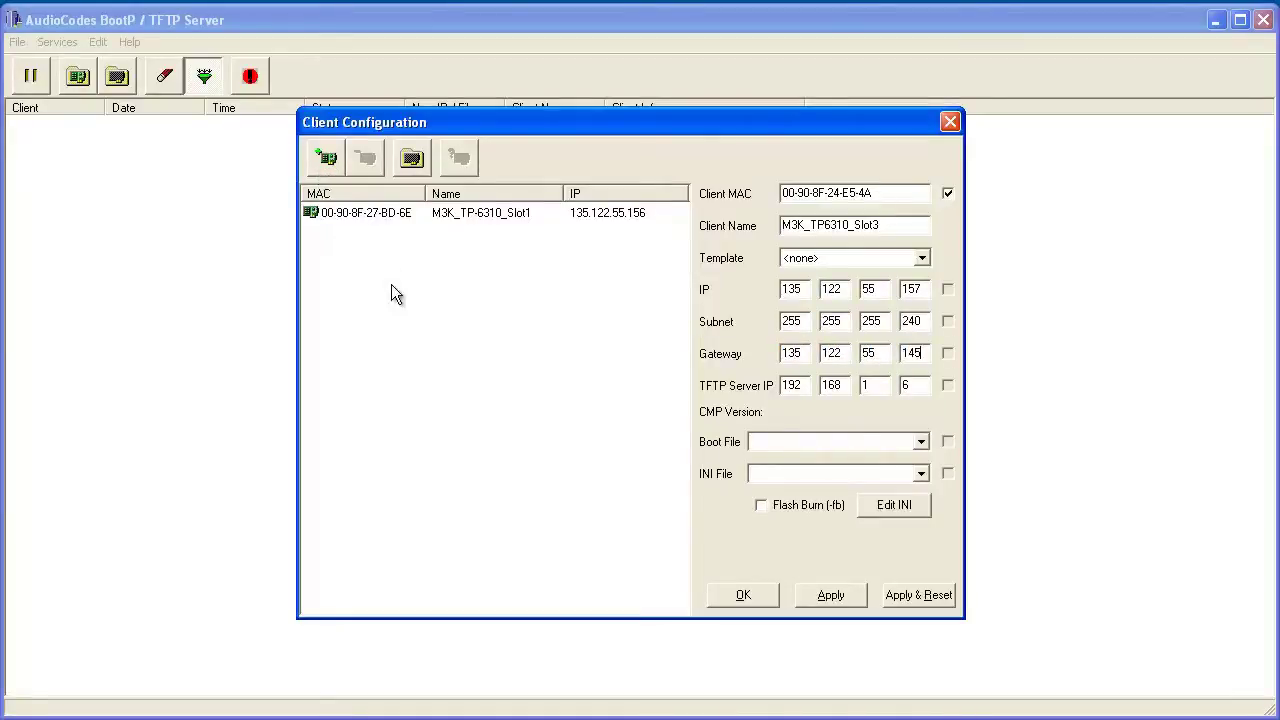
click(829, 595)
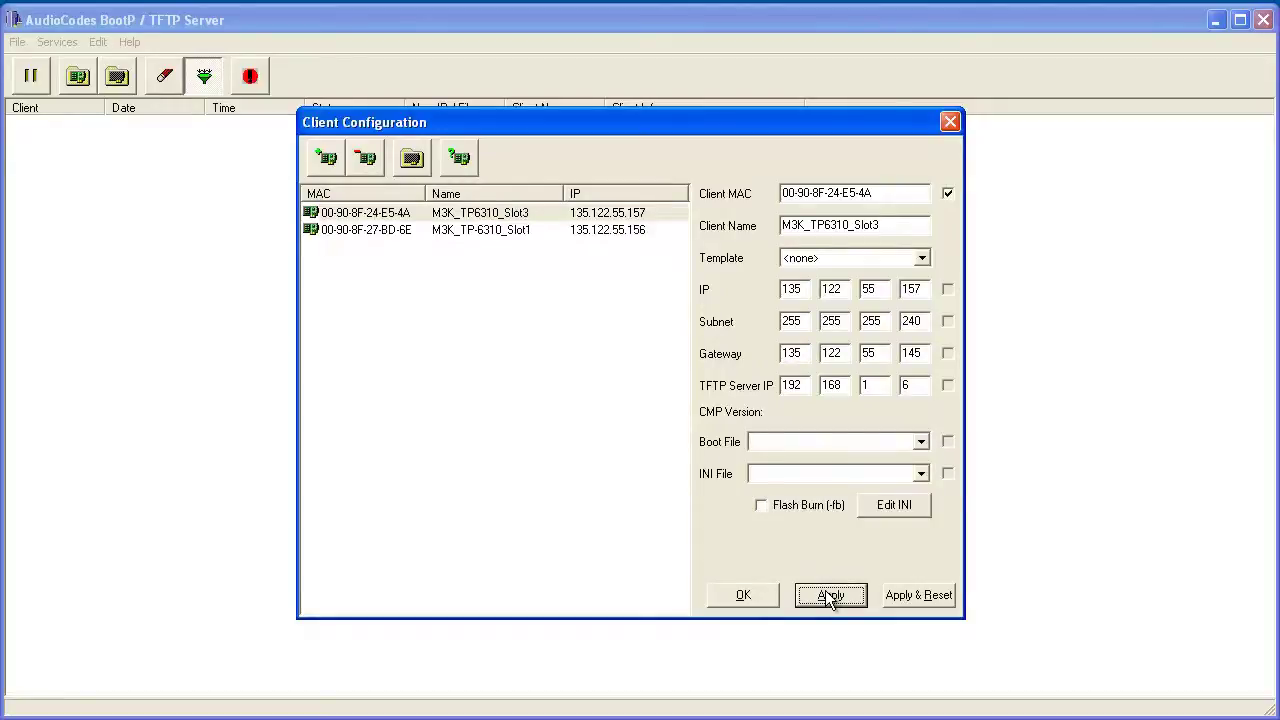
click(753, 593)
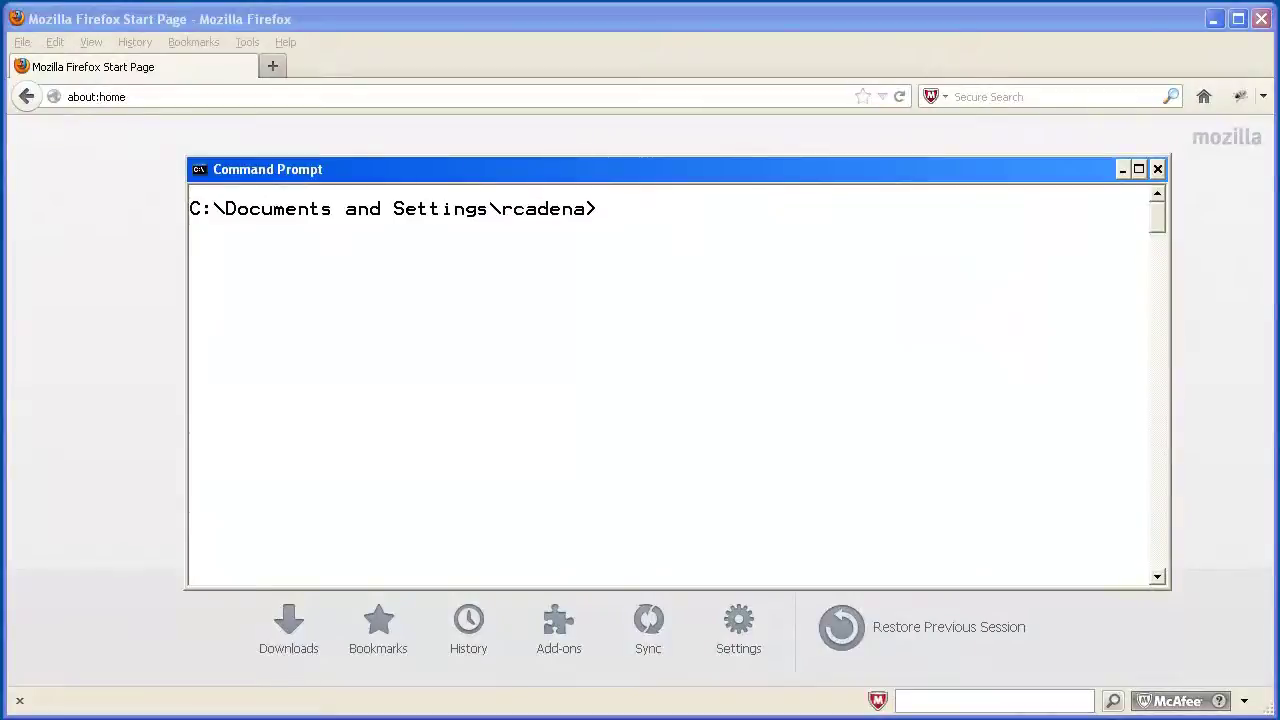
Step: Run ping 135.122.55.156, receiving 4 of 4 replies with 0% loss
text(ping 135.122)
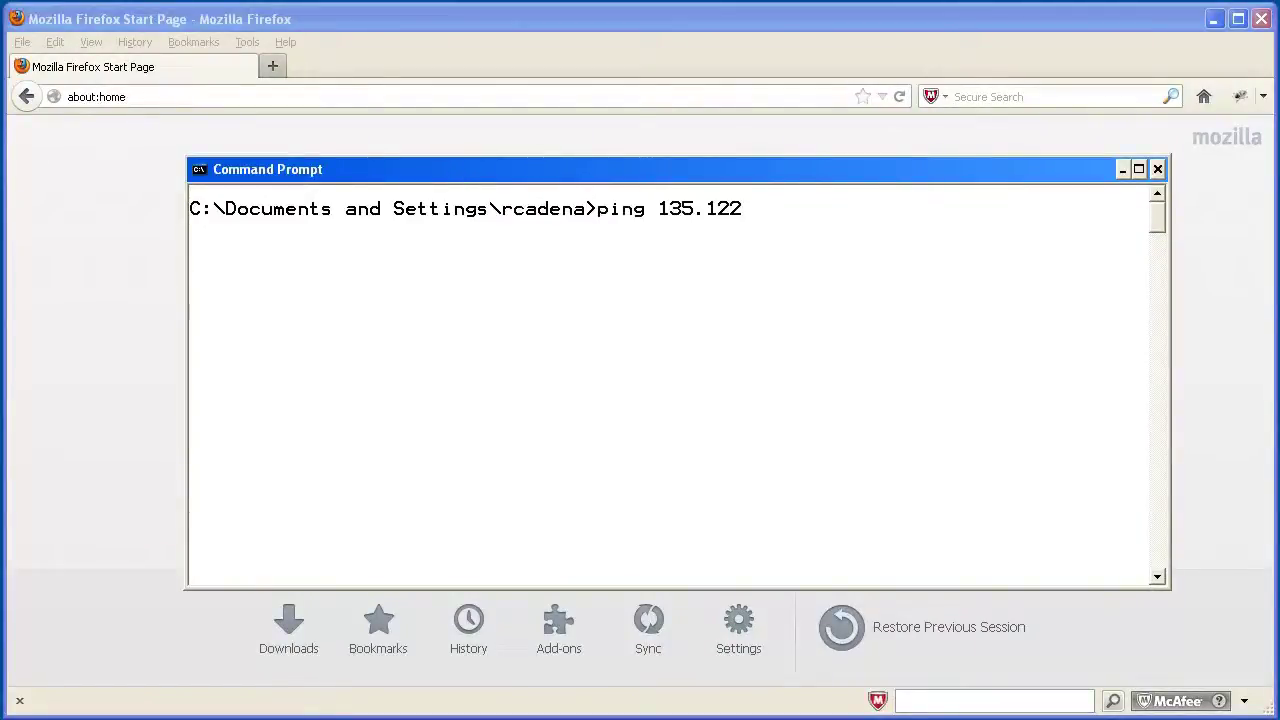
text(.55.156)
key(Return)
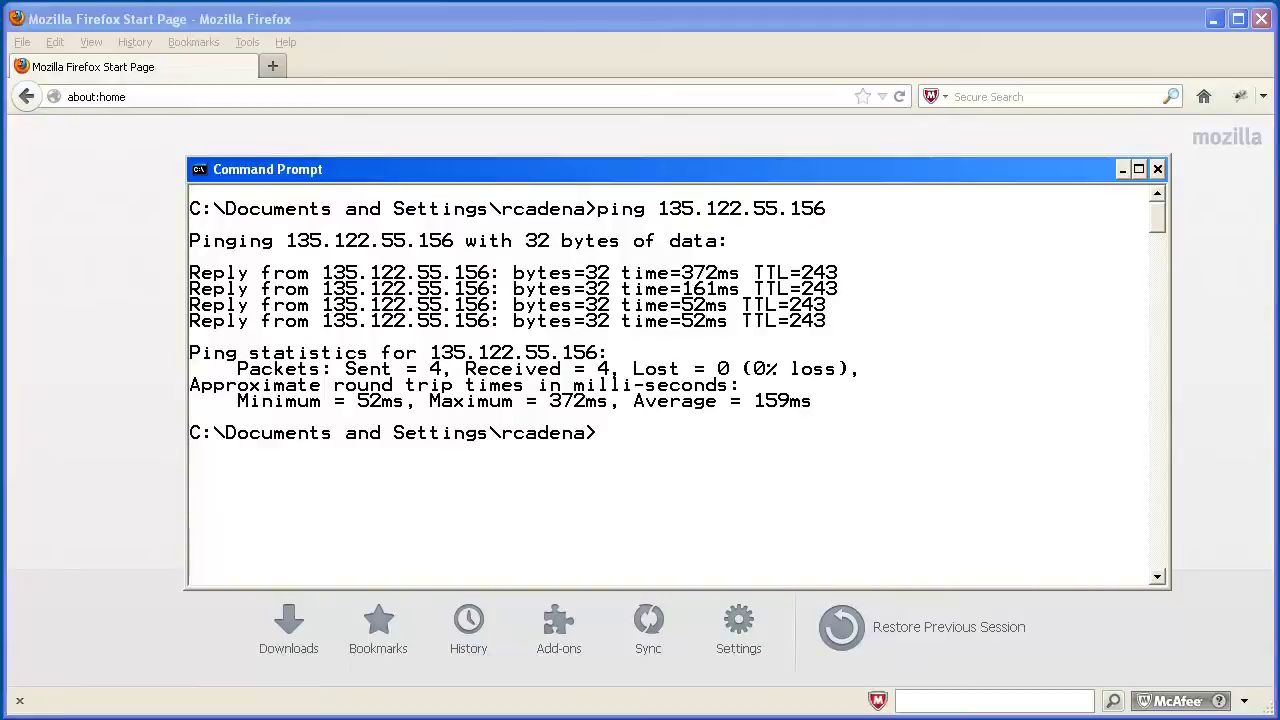
Step: Bring Firefox forward and load 135.122.55.156 by pasting it into the address bar
click(555, 20)
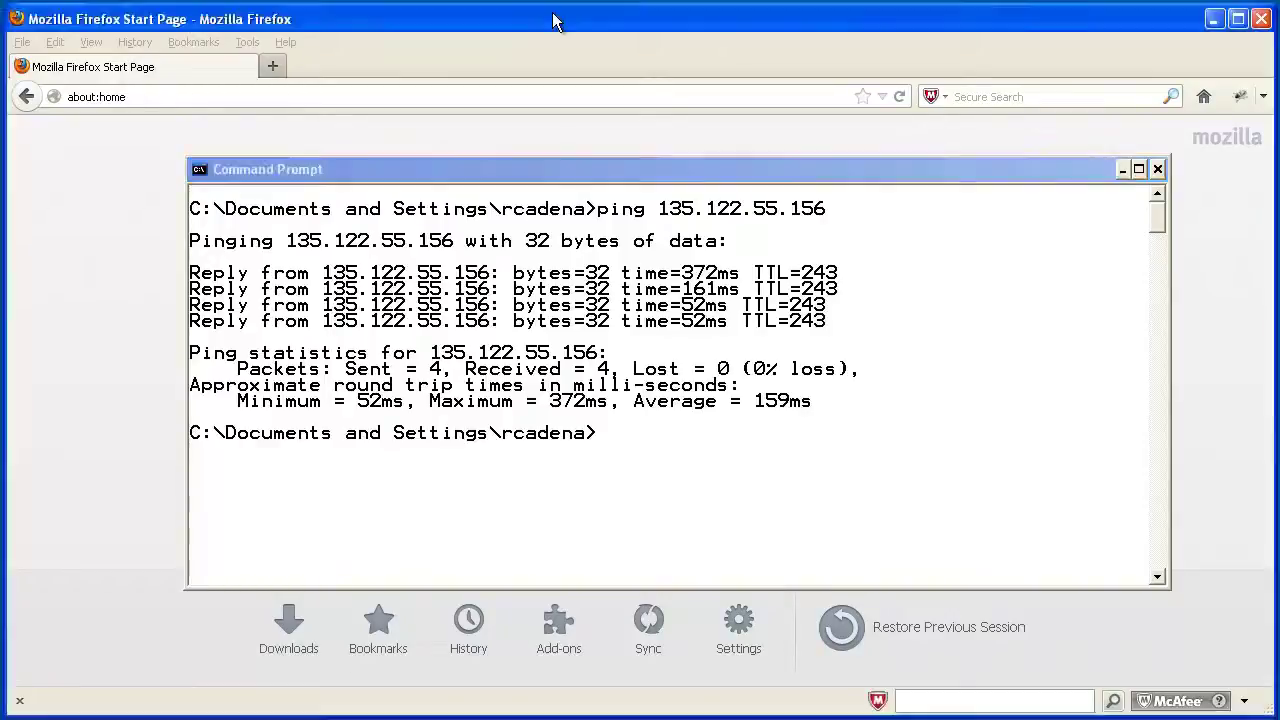
click(514, 92)
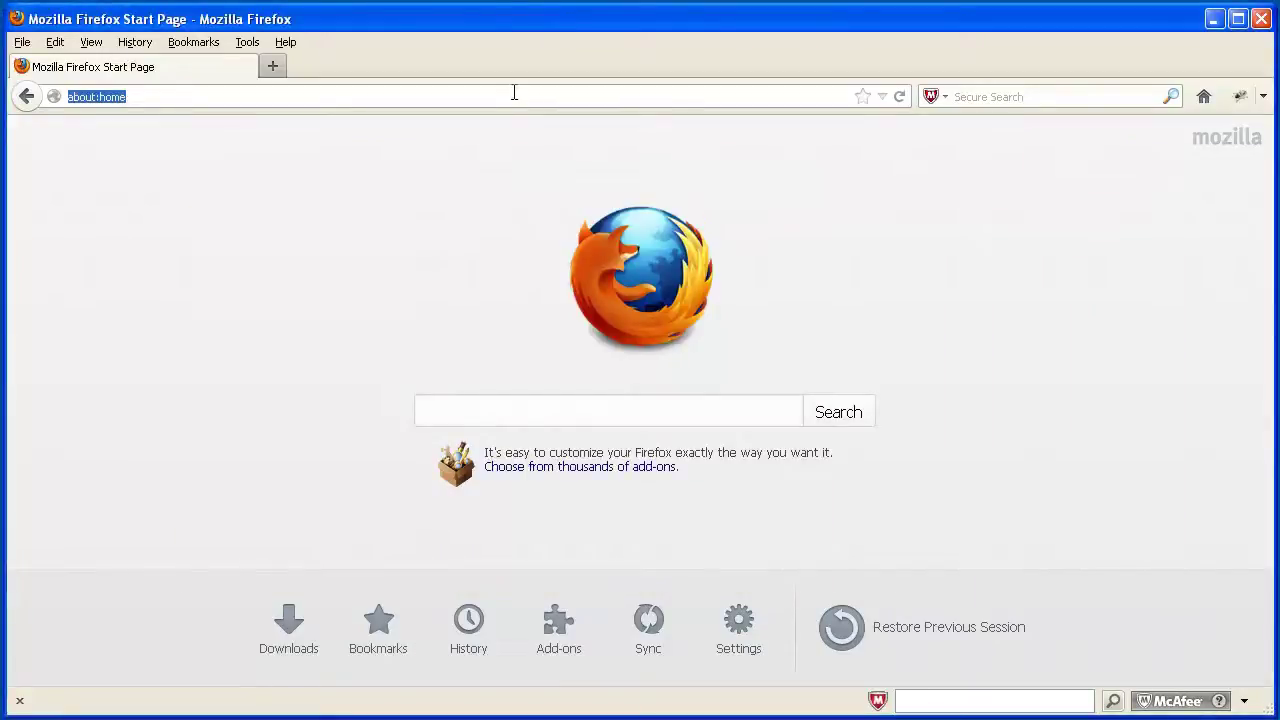
text(http://135.122.55.156/)
key(Return)
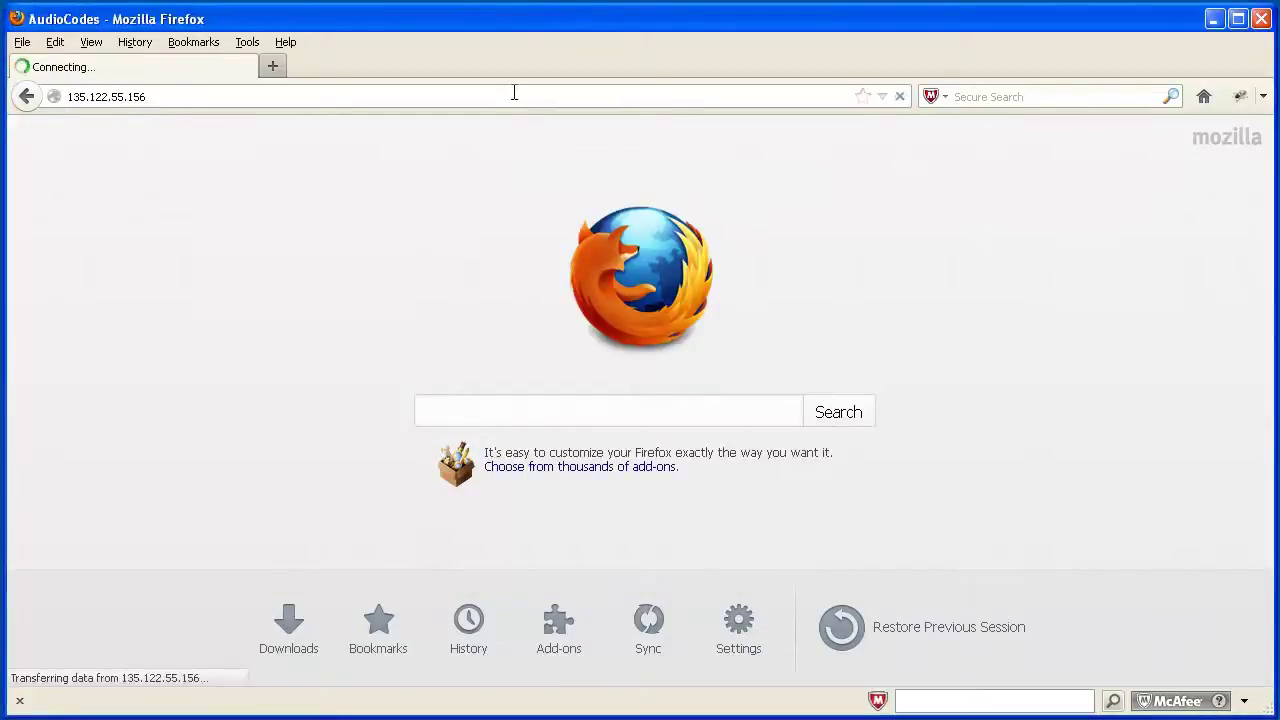